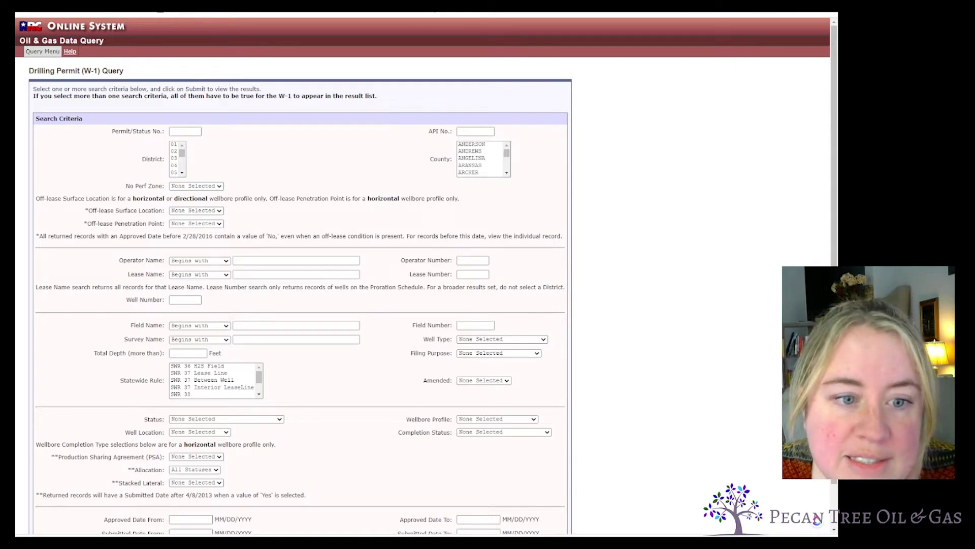
Step: Search the drilling permits for lease names beginning with AROD 2-11-14
{"action": "left_click", "coordinate": [272, 274]}
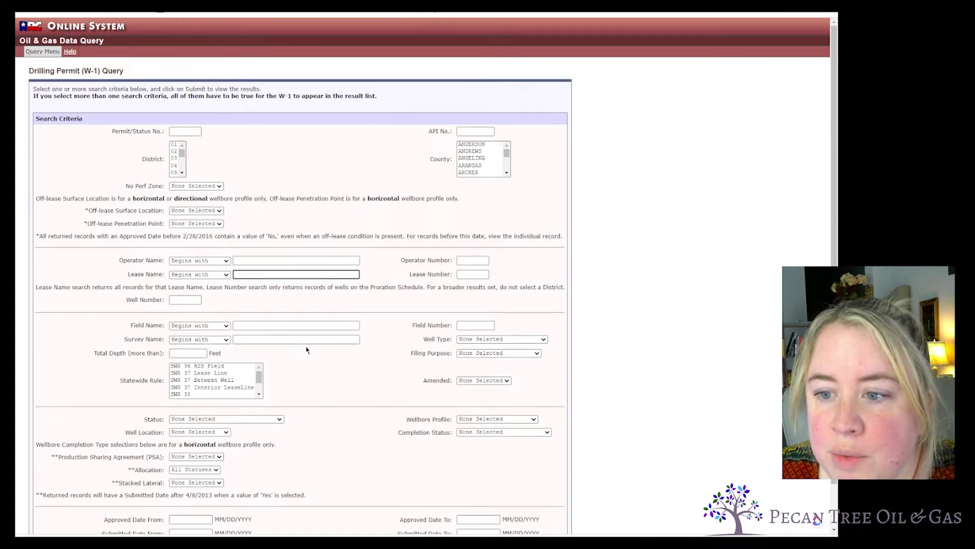
{"action": "type", "text": "AROD 2-11-14"}
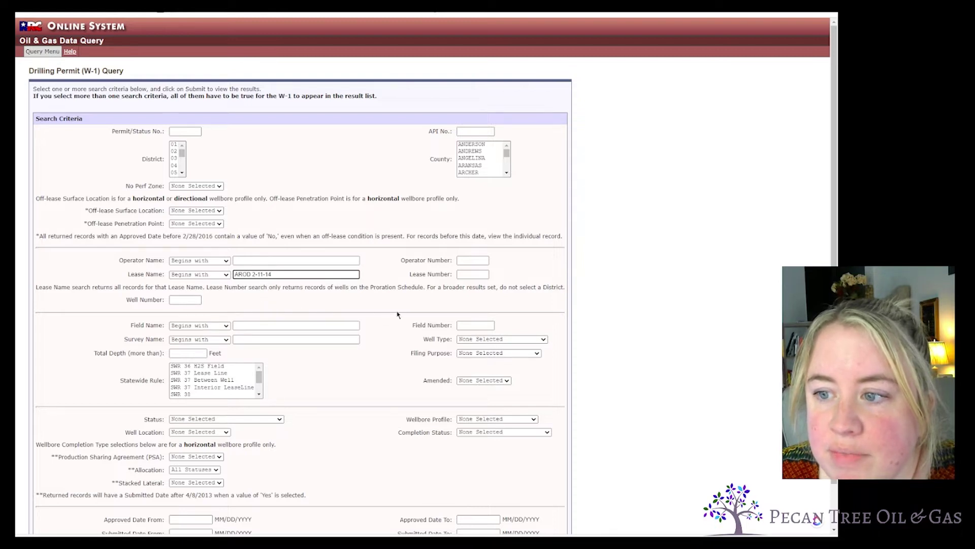
{"action": "left_click", "coordinate": [471, 131]}
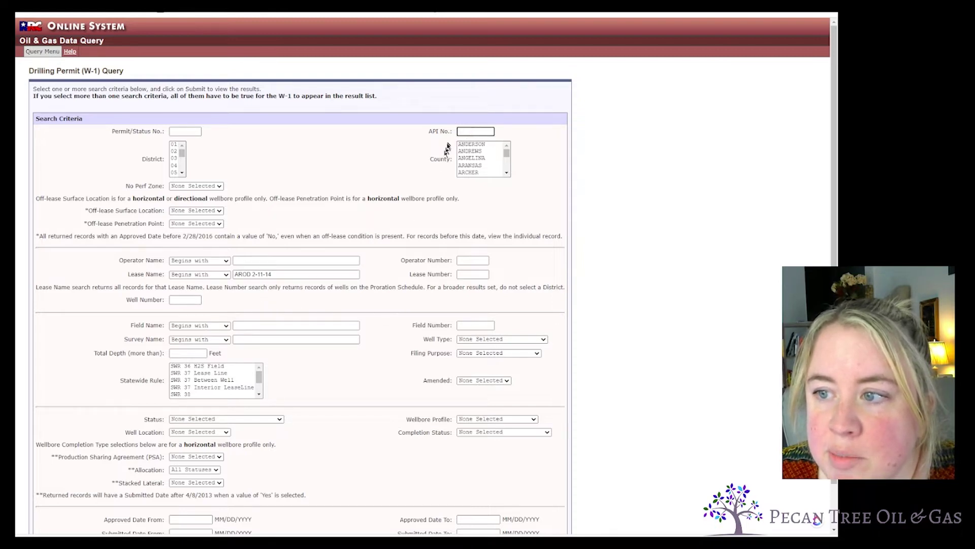
{"action": "left_click", "coordinate": [409, 143]}
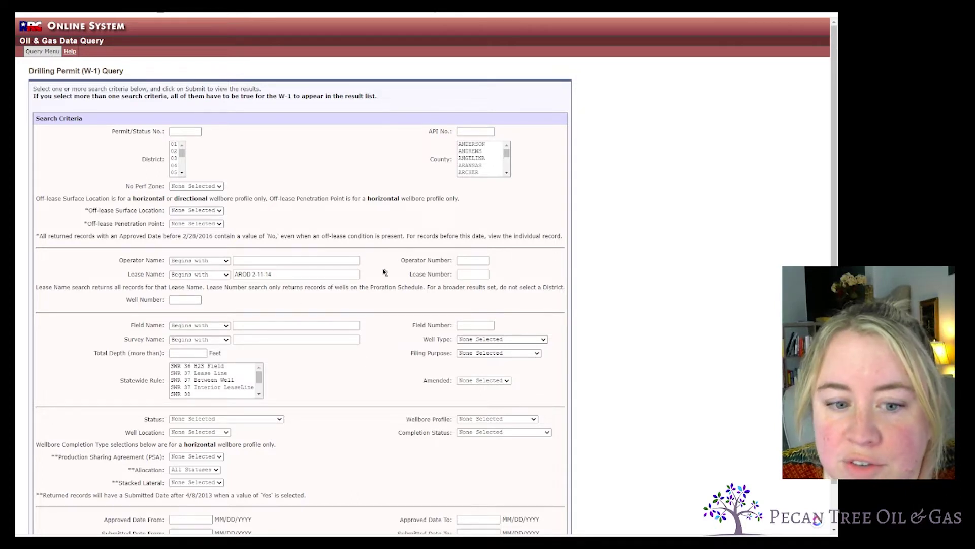
{"action": "scroll", "coordinate": [360, 390], "scroll_direction": "down", "scroll_amount": 1}
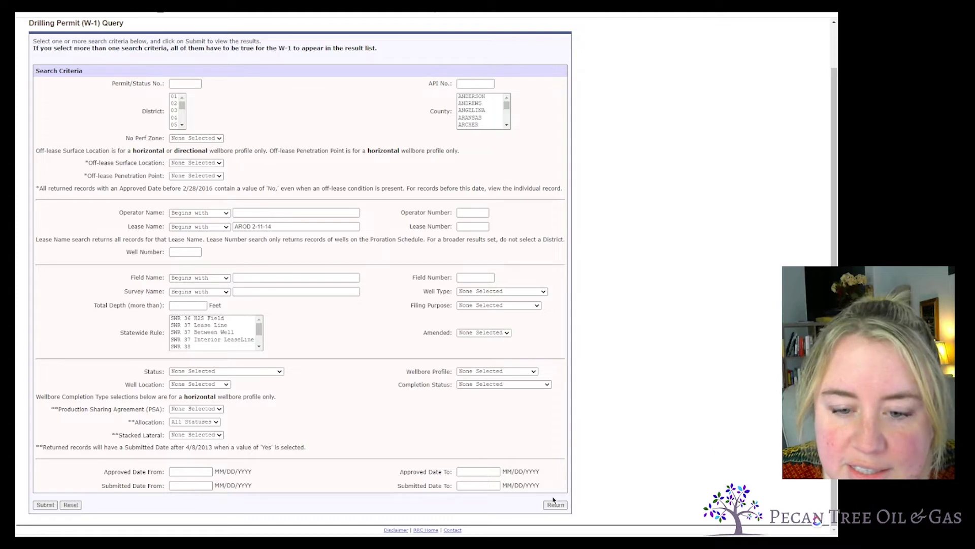
{"action": "left_click", "coordinate": [45, 504]}
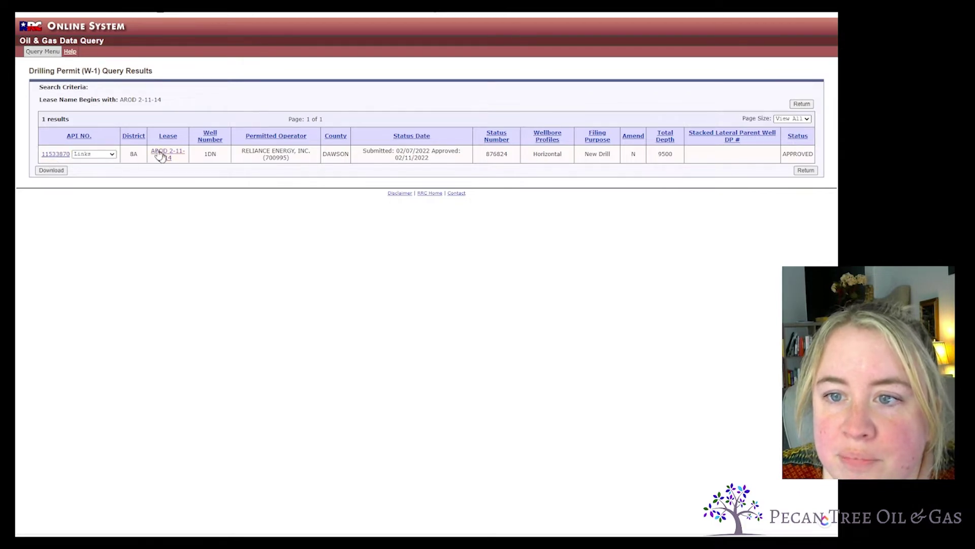
Step: Open the AROD 2-11-14 lease's Form W-1 record and its attached Arod 2-11-14 1DN Permit Plat.tif
{"action": "left_click", "coordinate": [55, 155]}
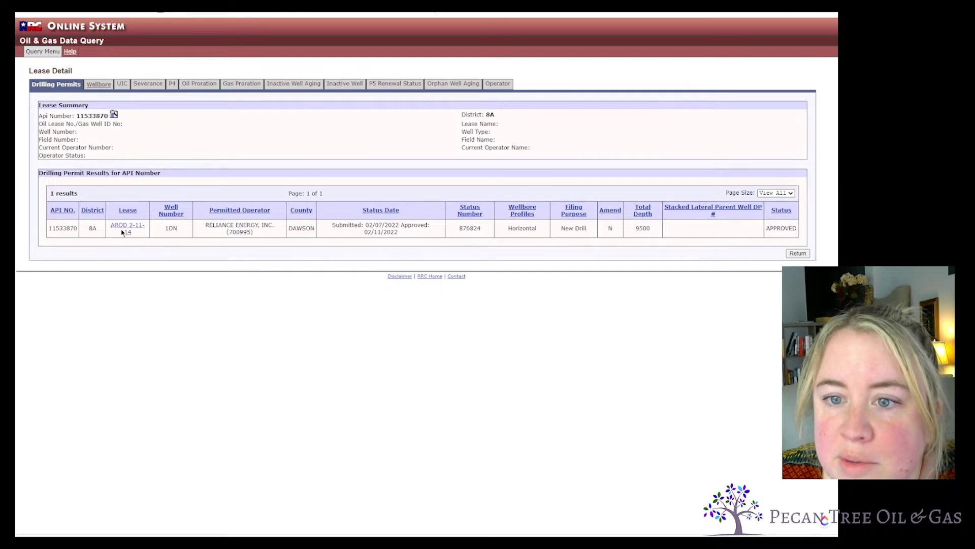
{"action": "left_click", "coordinate": [128, 226]}
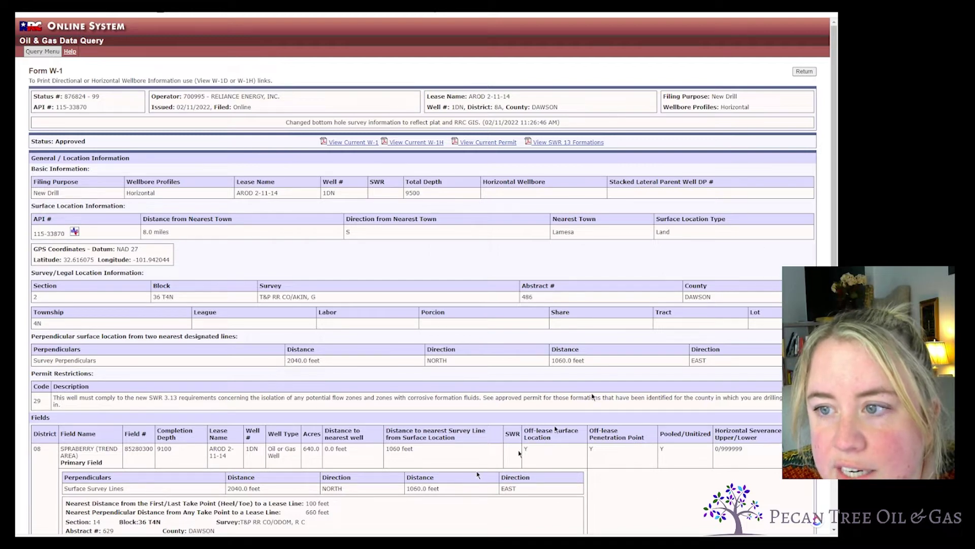
{"action": "scroll", "coordinate": [259, 374], "scroll_direction": "down", "scroll_amount": 5}
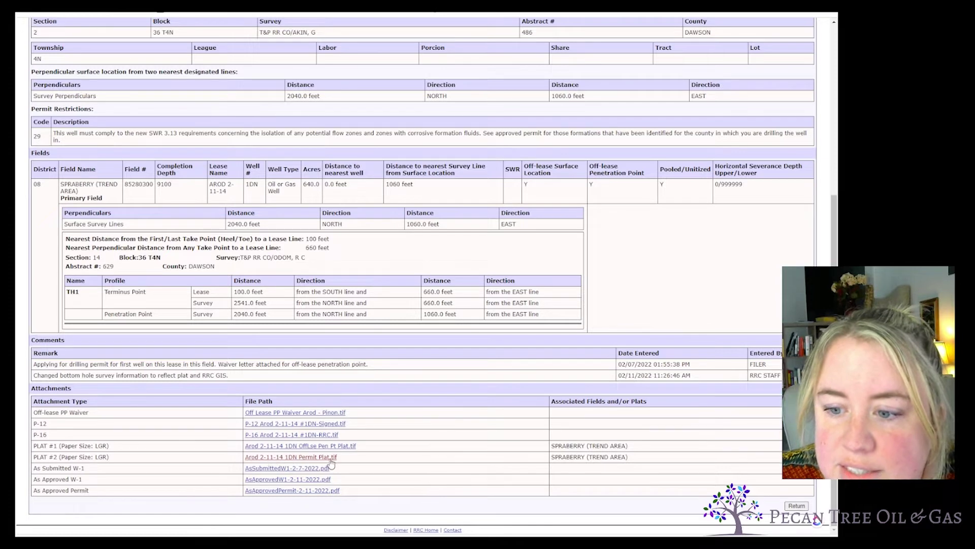
{"action": "left_click", "coordinate": [309, 458]}
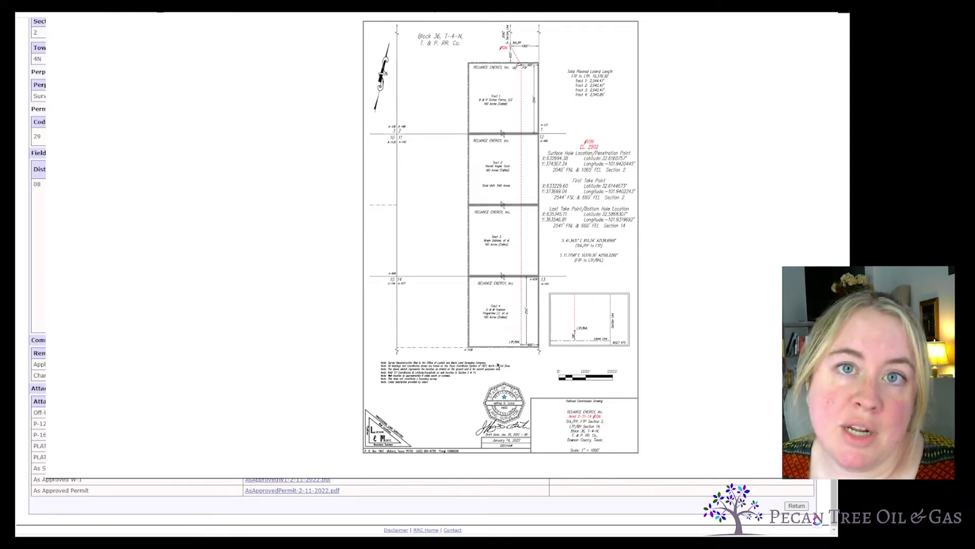
Step: Examine the permit plat's title block, tract ownership and acreages, well path and take point locations, and close the plat
{"action": "scroll", "coordinate": [498, 365], "scroll_direction": "up", "scroll_amount": 1}
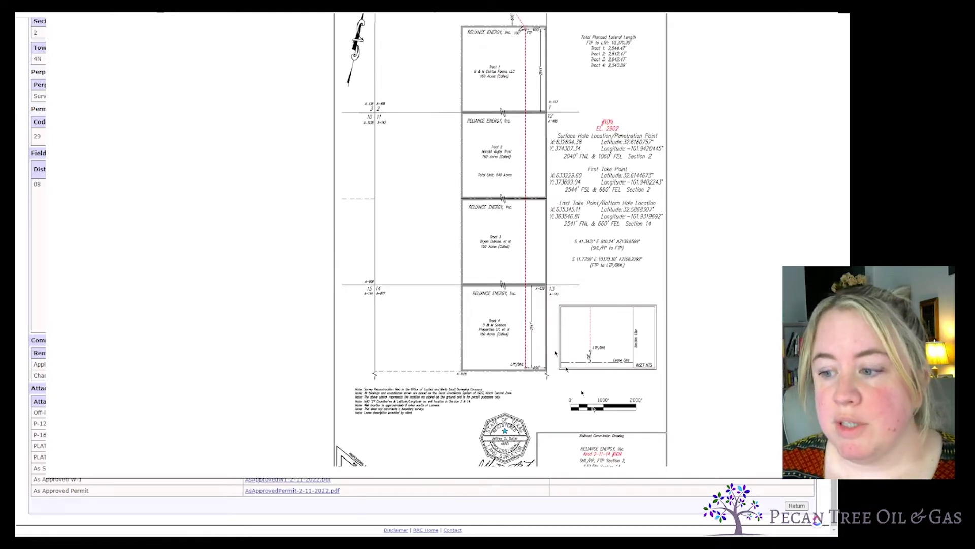
{"action": "scroll", "coordinate": [551, 282], "scroll_direction": "up", "scroll_amount": 4}
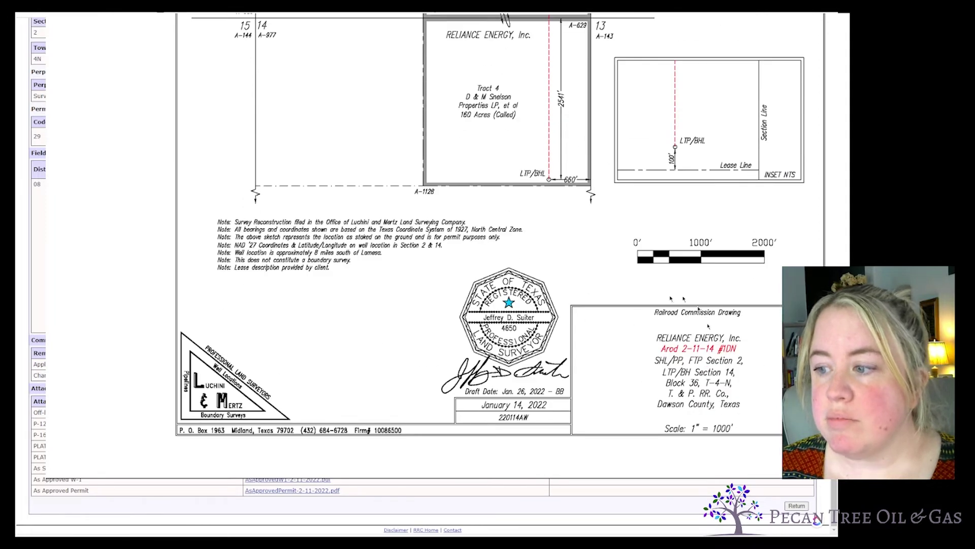
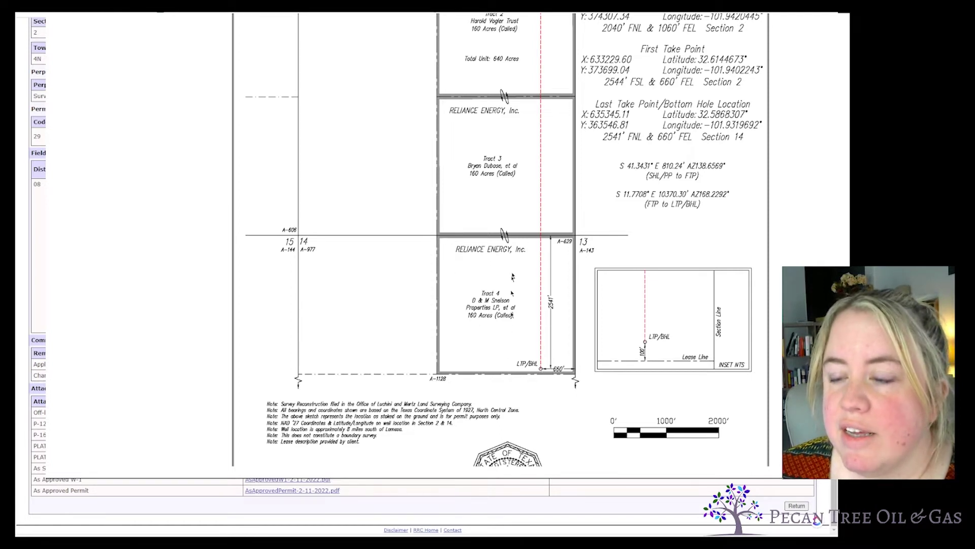
{"action": "scroll", "coordinate": [527, 268], "scroll_direction": "up", "scroll_amount": 5}
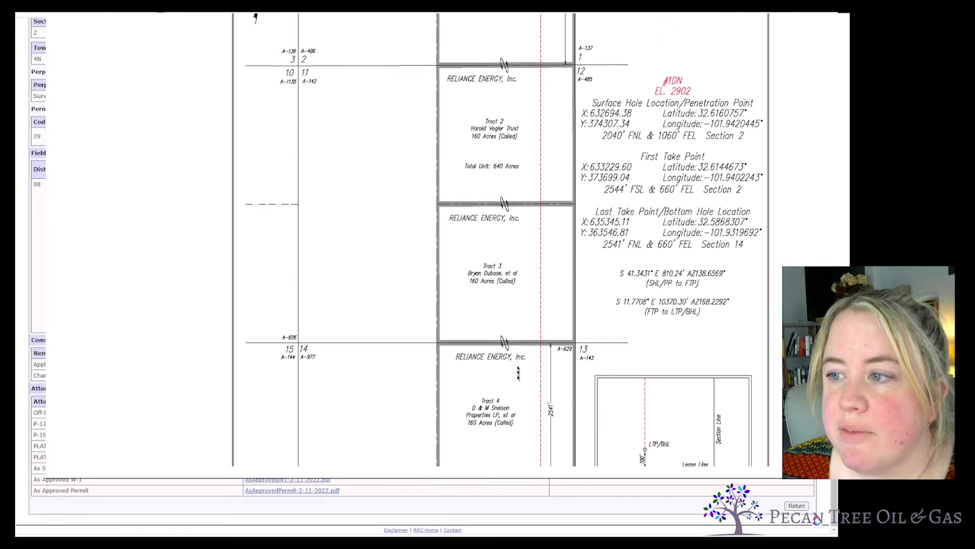
{"action": "scroll", "coordinate": [520, 299], "scroll_direction": "up", "scroll_amount": 3}
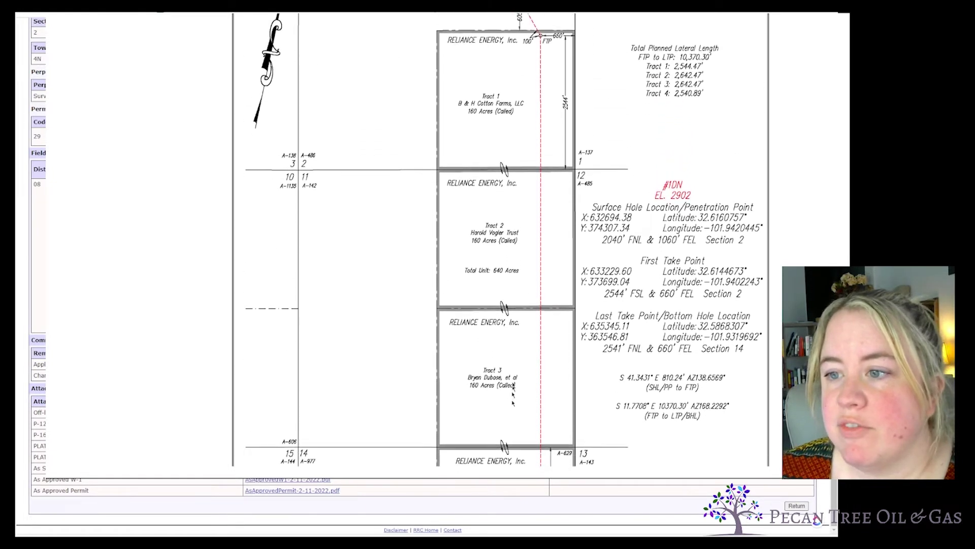
{"action": "scroll", "coordinate": [499, 323], "scroll_direction": "down", "scroll_amount": 2}
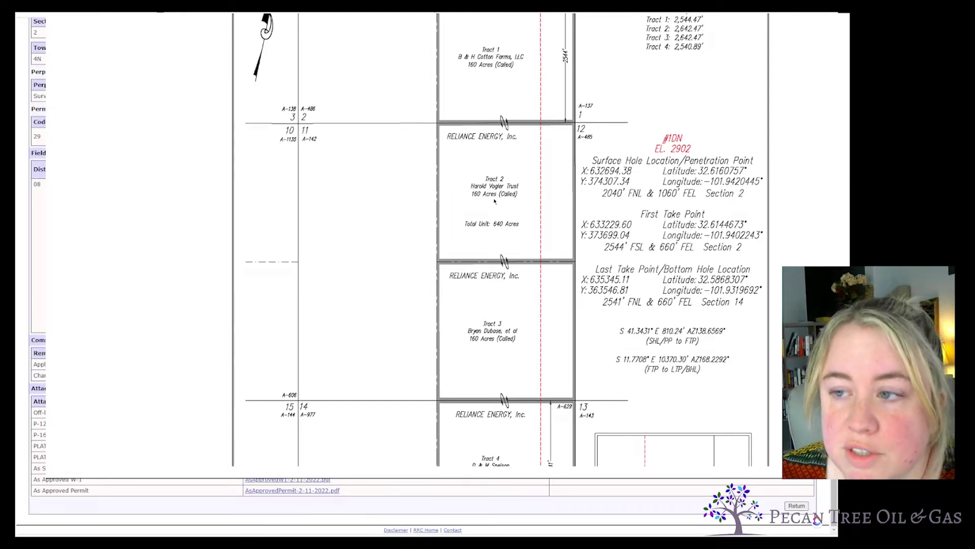
{"action": "scroll", "coordinate": [518, 188], "scroll_direction": "up", "scroll_amount": 2}
{"action": "scroll", "coordinate": [487, 172], "scroll_direction": "down", "scroll_amount": 3}
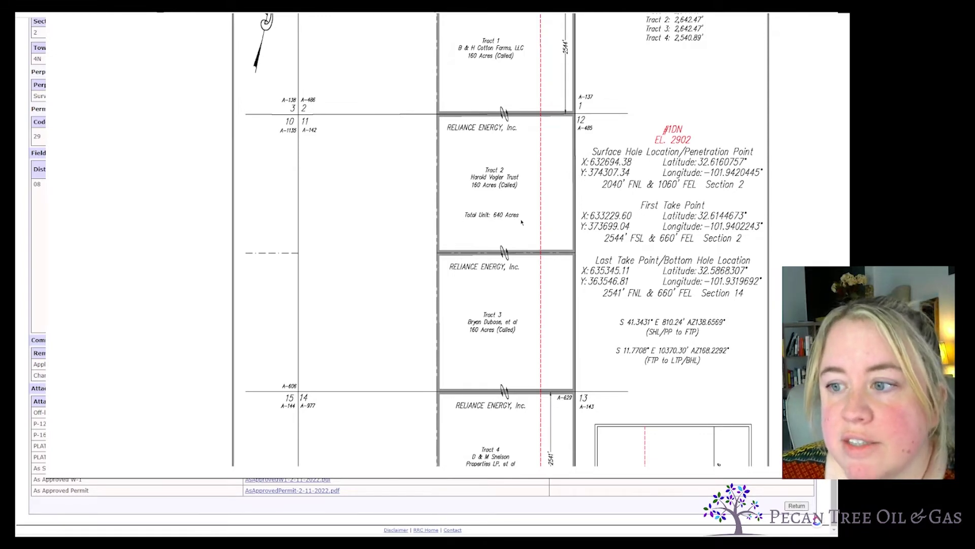
{"action": "scroll", "coordinate": [522, 222], "scroll_direction": "down", "scroll_amount": 5}
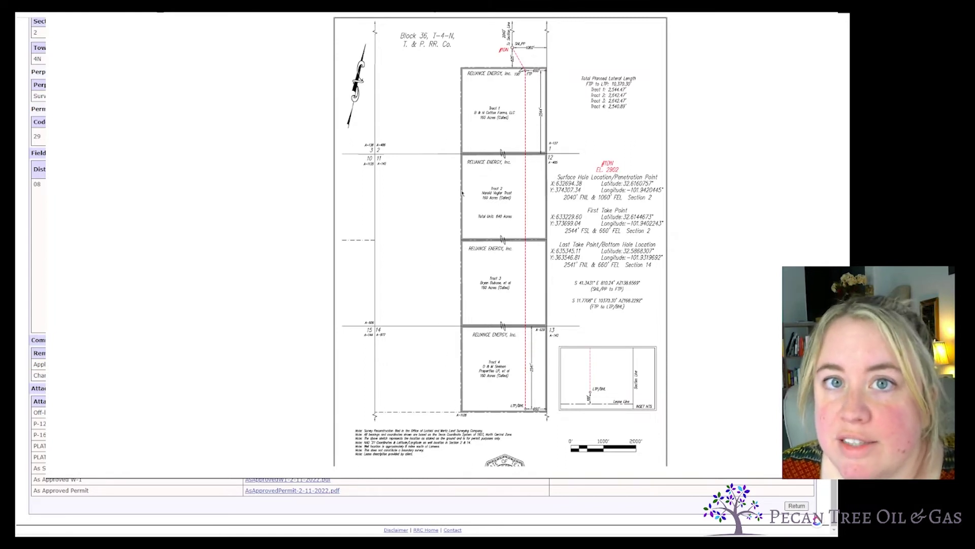
{"action": "key", "text": "Escape"}
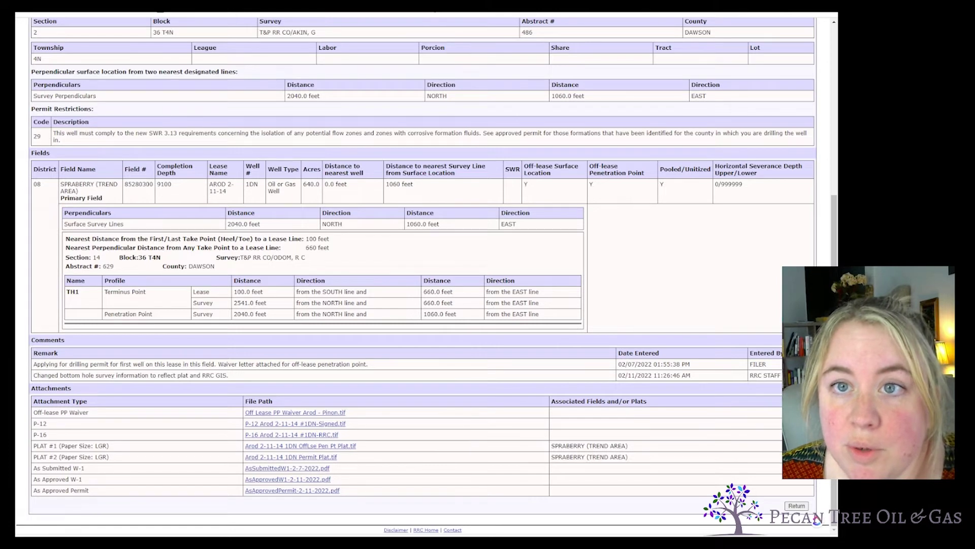
Step: Open the AsApprovedPermit-2-11-2022.pdf attachment at page 3 and highlight the operator details
{"action": "left_click", "coordinate": [292, 491]}
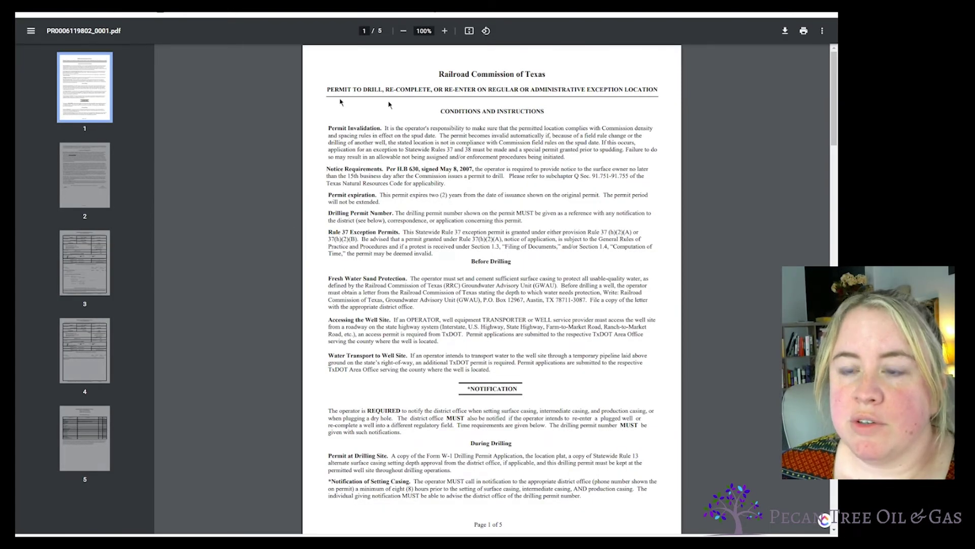
{"action": "left_click", "coordinate": [84, 261]}
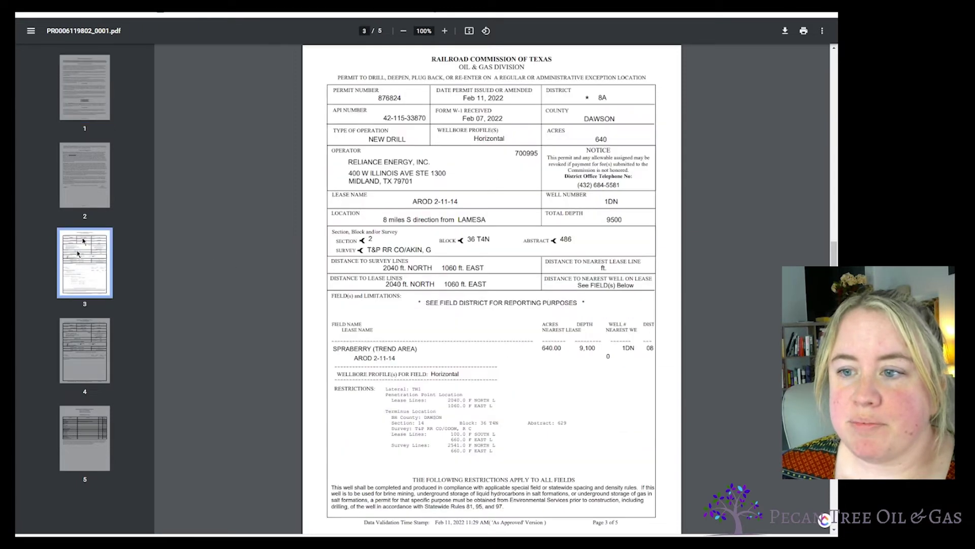
{"action": "left_click_drag", "start_coordinate": [347, 162], "coordinate": [421, 184]}
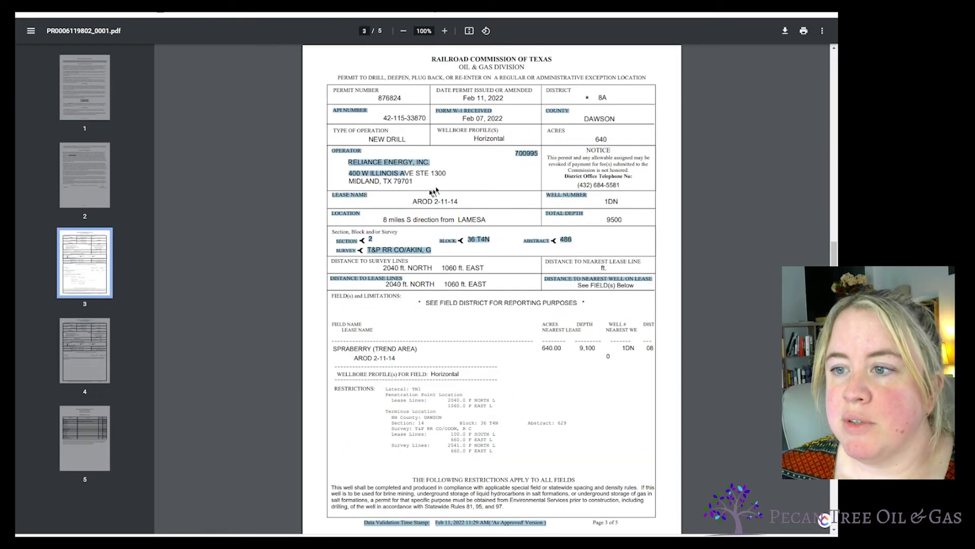
{"action": "left_click", "coordinate": [435, 189]}
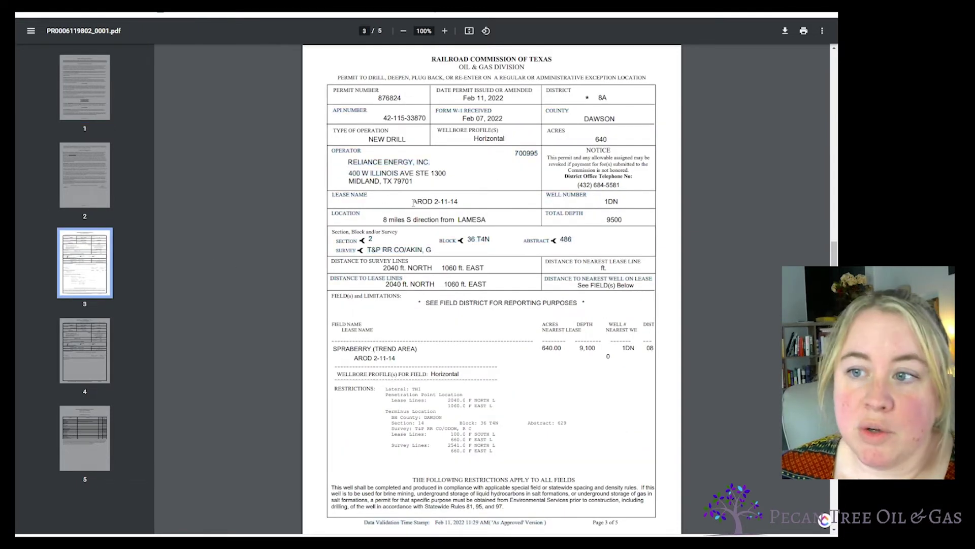
Step: Highlight the permit's full API number and each of its three hyphen-separated parts
{"action": "left_click_drag", "start_coordinate": [382, 118], "coordinate": [429, 118]}
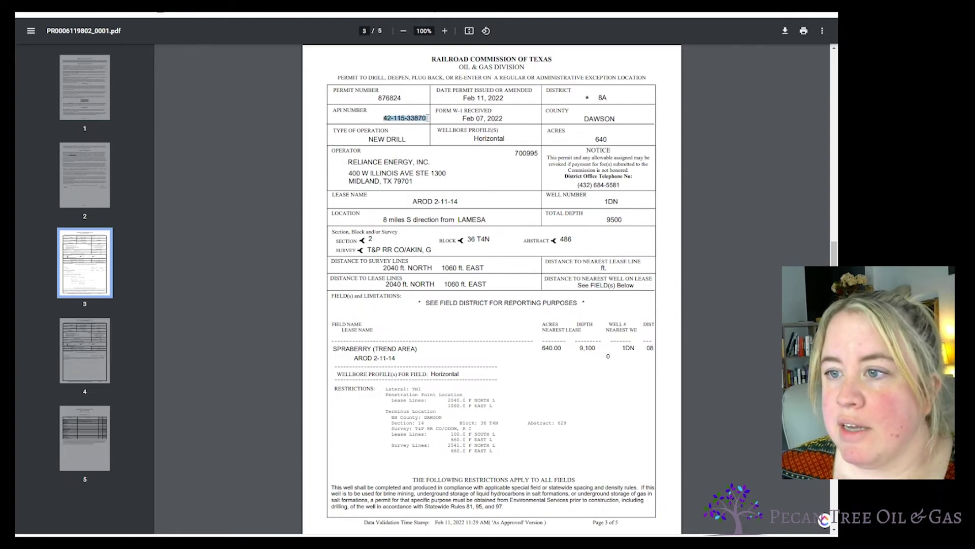
{"action": "left_click", "coordinate": [387, 119]}
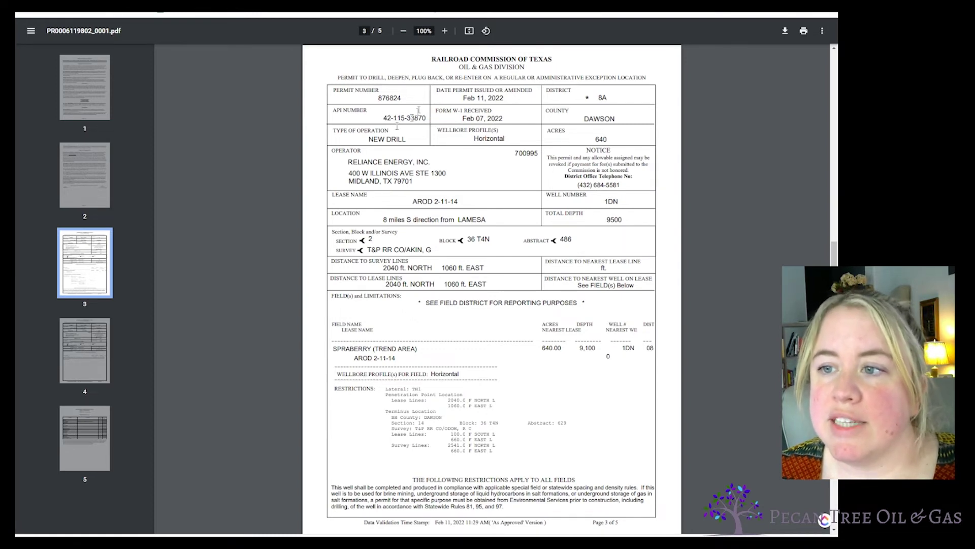
{"action": "double_click", "coordinate": [388, 118]}
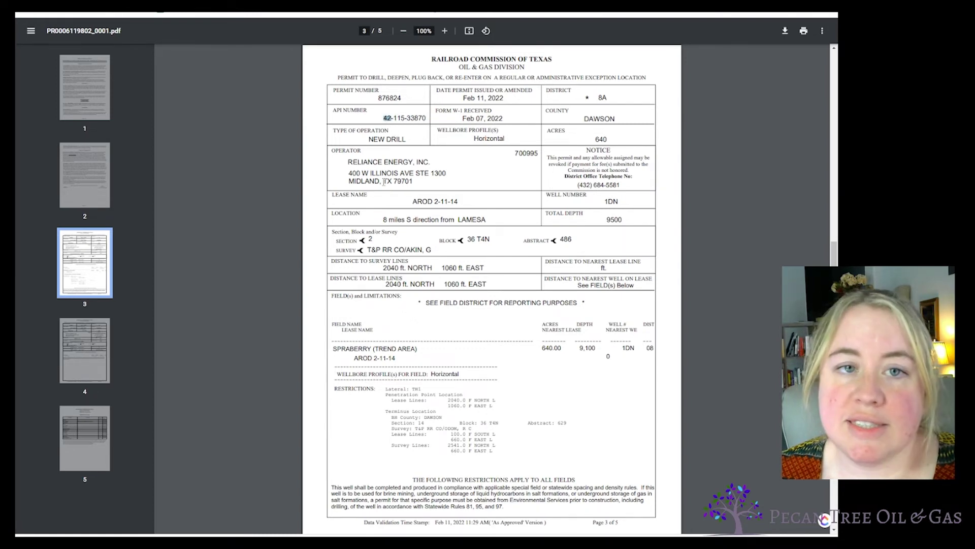
{"action": "double_click", "coordinate": [400, 118]}
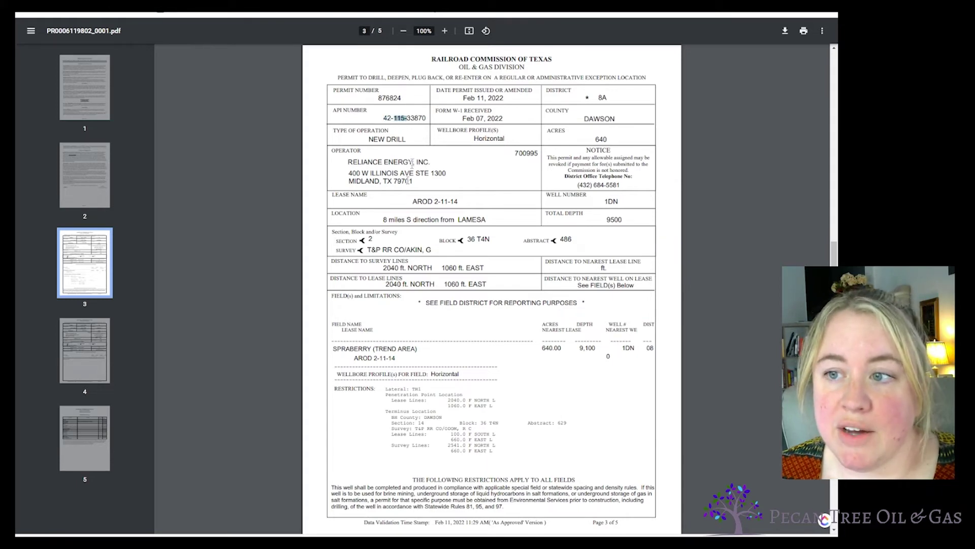
{"action": "double_click", "coordinate": [416, 118]}
{"action": "left_click_drag", "start_coordinate": [431, 115], "coordinate": [369, 250]}
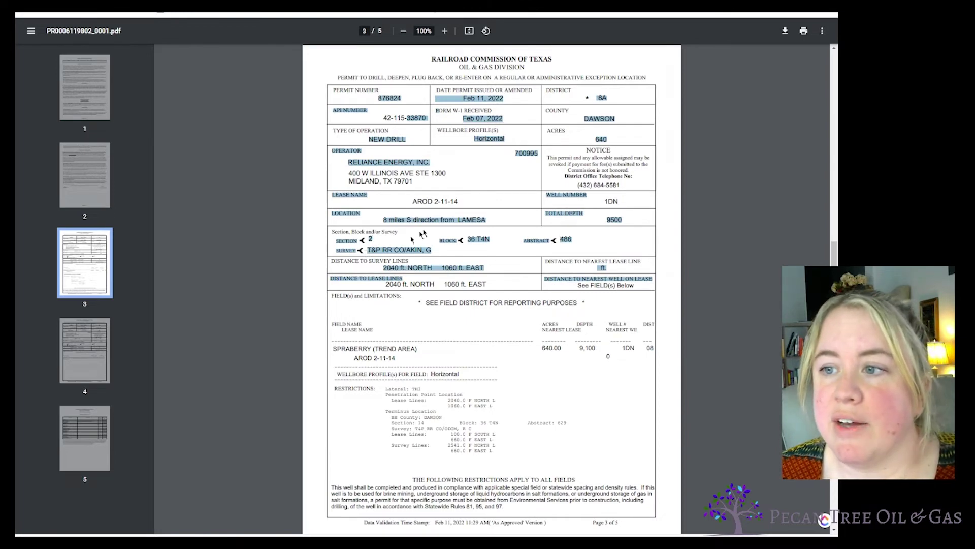
{"action": "left_click", "coordinate": [447, 203]}
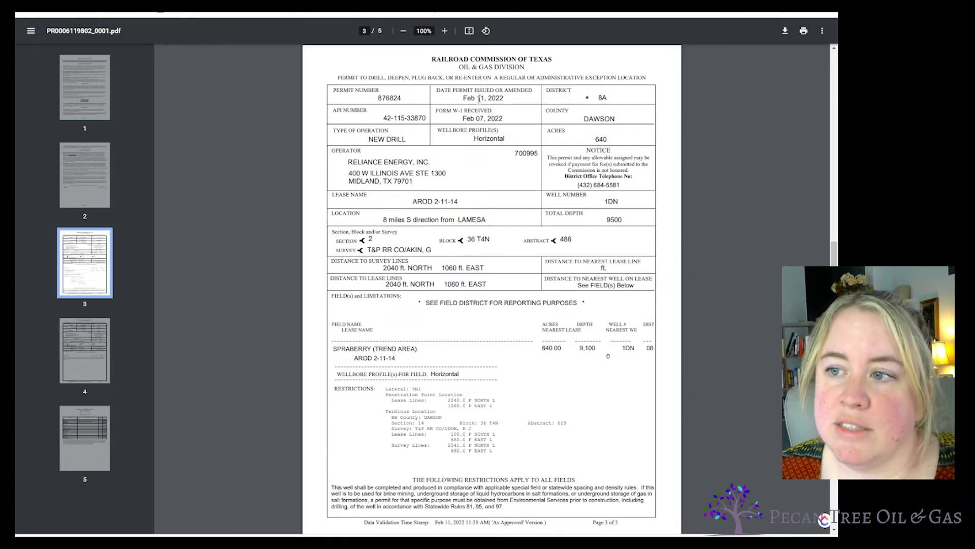
Step: Highlight the SPRABERRY (TREND AREA) field name and examine its depth entry on the permit
{"action": "scroll", "coordinate": [477, 109], "scroll_direction": "down", "scroll_amount": 2}
{"action": "left_click_drag", "start_coordinate": [332, 255], "coordinate": [417, 255]}
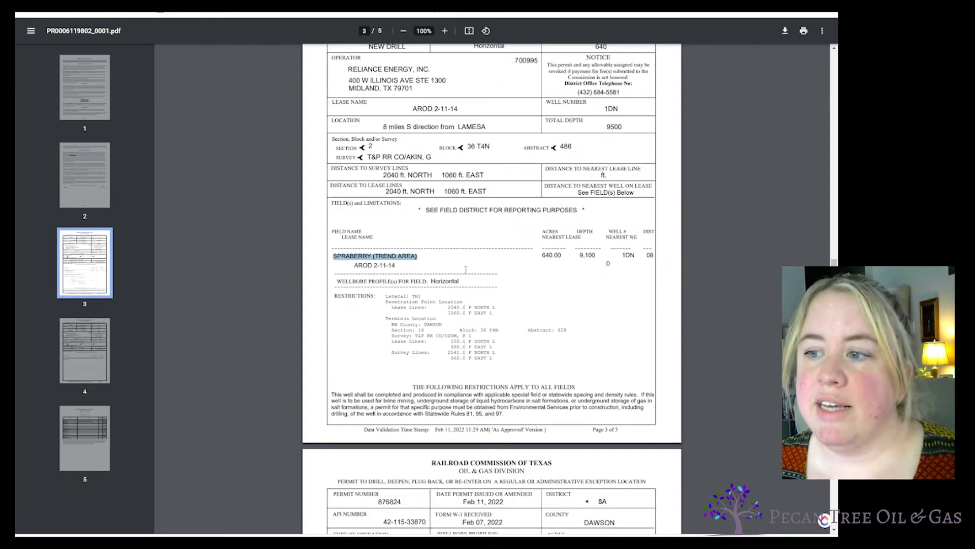
{"action": "left_click_drag", "start_coordinate": [579, 250], "coordinate": [589, 251]}
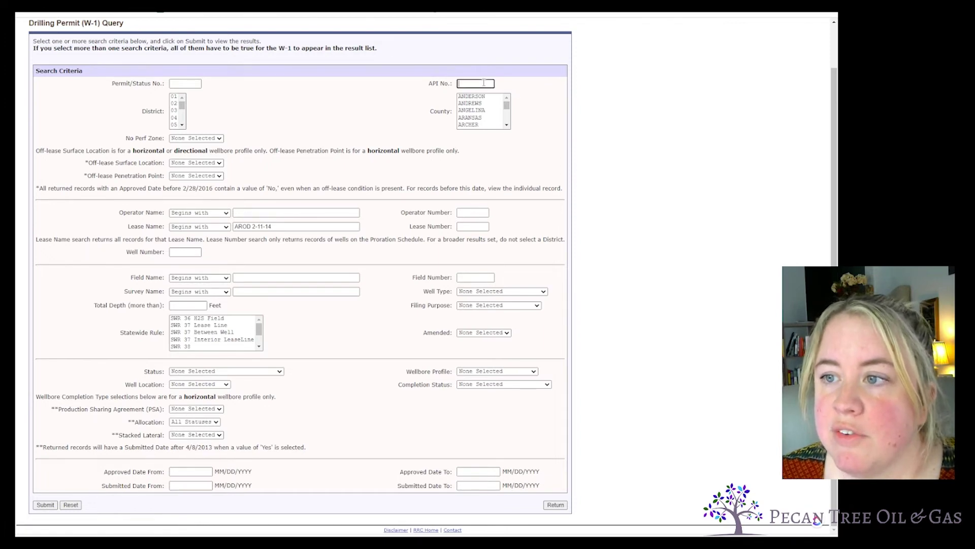
Step: Select DAWSON as the county in the drilling permit search criteria and check the off-lease surface location options
{"action": "left_click", "coordinate": [506, 105]}
{"action": "left_click_drag", "start_coordinate": [507, 105], "coordinate": [507, 104]}
{"action": "scroll", "coordinate": [507, 117], "scroll_direction": "down", "scroll_amount": 6}
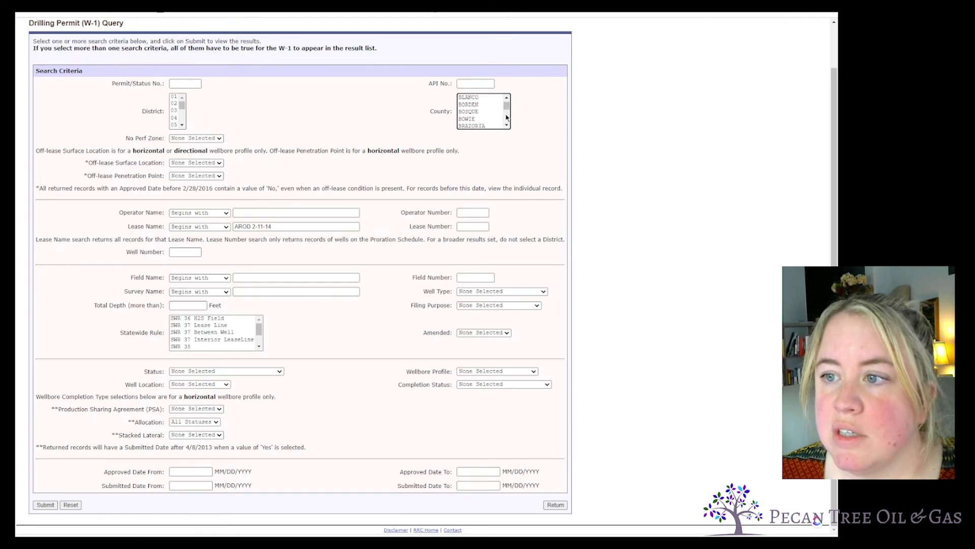
{"action": "scroll", "coordinate": [506, 118], "scroll_direction": "down", "scroll_amount": 8}
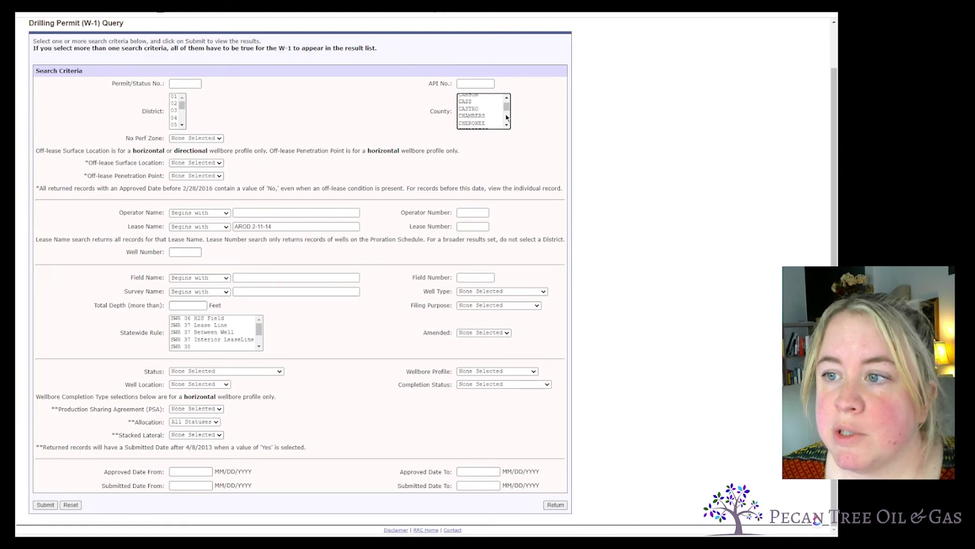
{"action": "left_click", "coordinate": [480, 124]}
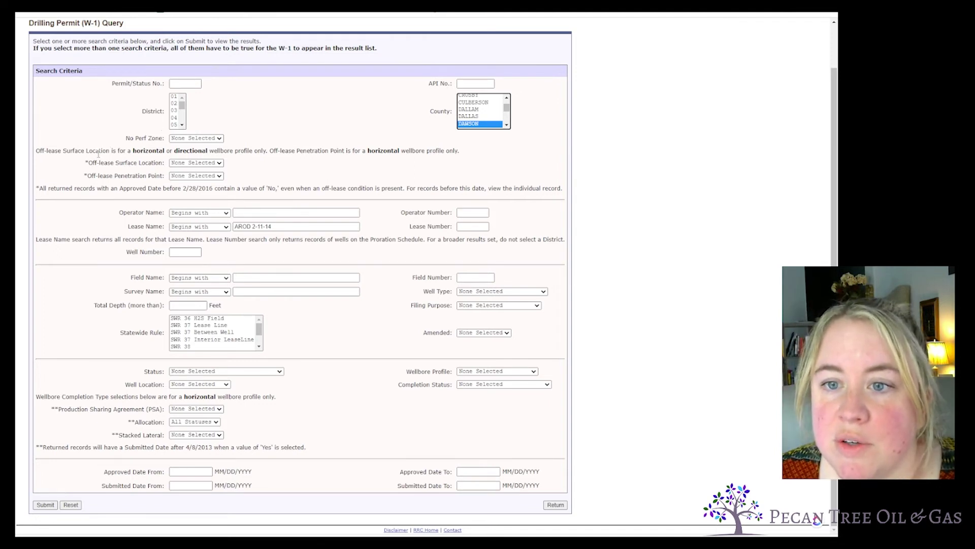
{"action": "left_click", "coordinate": [216, 163]}
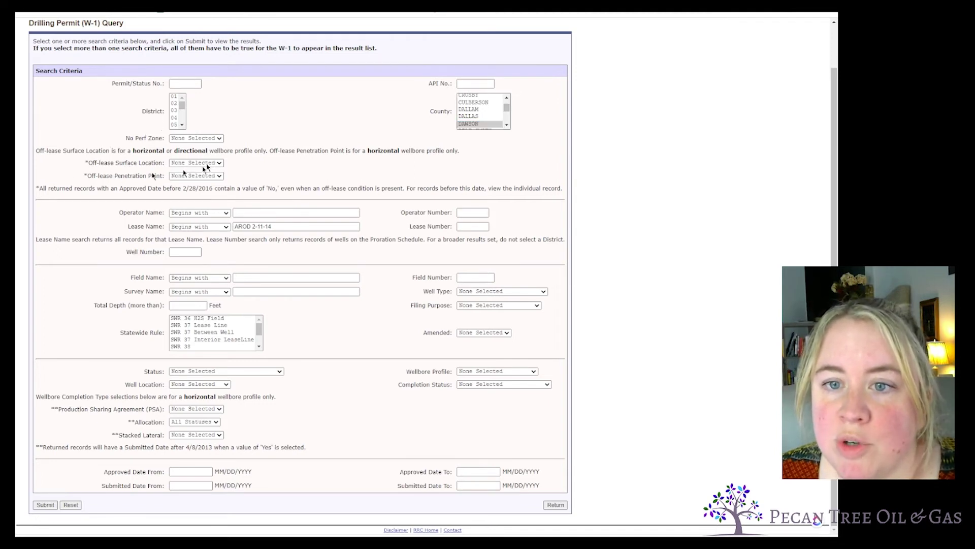
Step: Copy RELIANCE ENERGY from the operator entry on the permit PDF and enter it as the operator name in the drilling permit query
{"action": "left_click", "coordinate": [237, 213]}
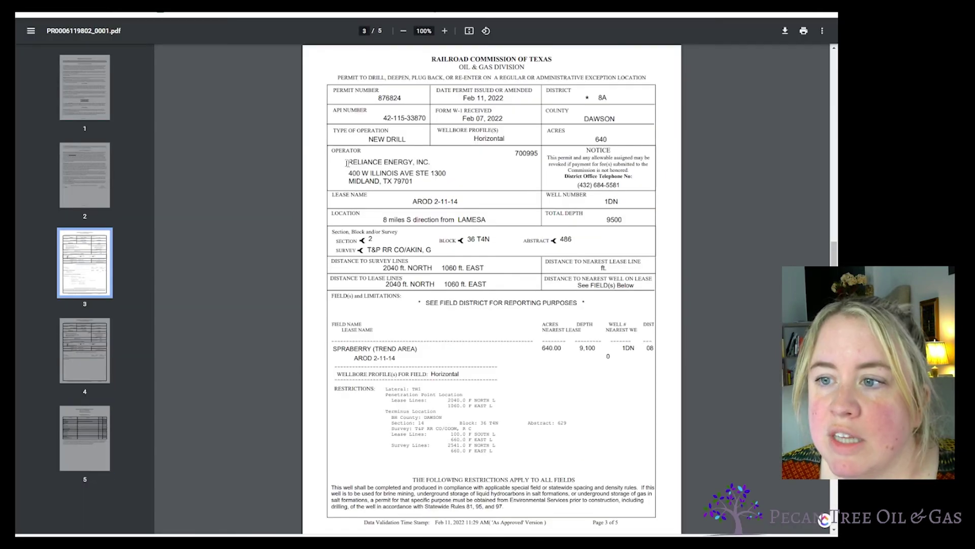
{"action": "left_click_drag", "start_coordinate": [346, 163], "coordinate": [413, 163]}
{"action": "left_click", "coordinate": [401, 169]}
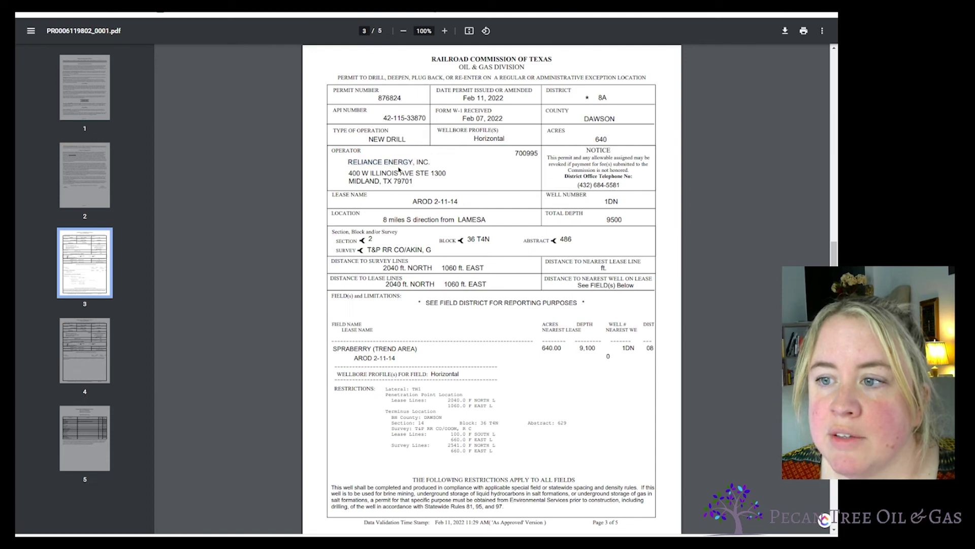
{"action": "left_click_drag", "start_coordinate": [346, 163], "coordinate": [410, 154]}
{"action": "key", "text": "ctrl+c"}
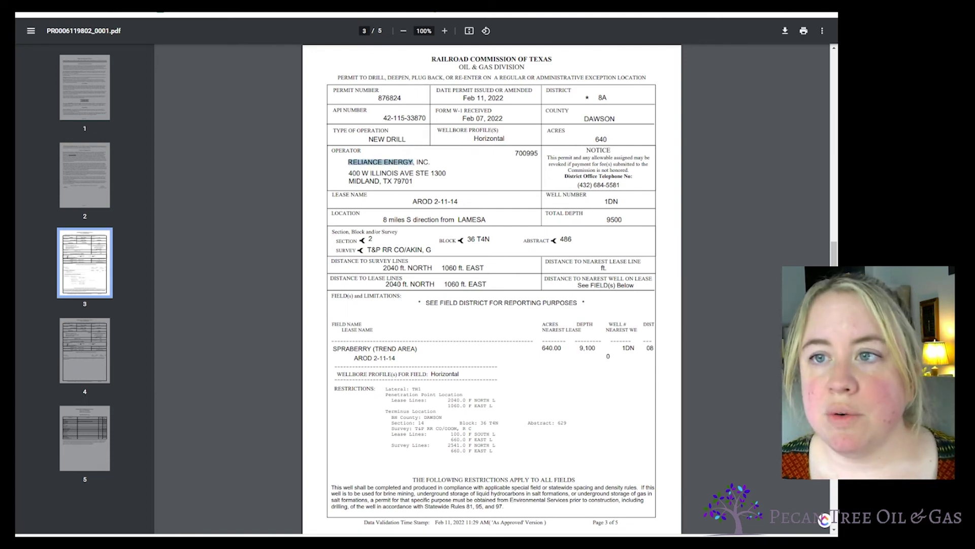
{"action": "left_click", "coordinate": [278, 16]}
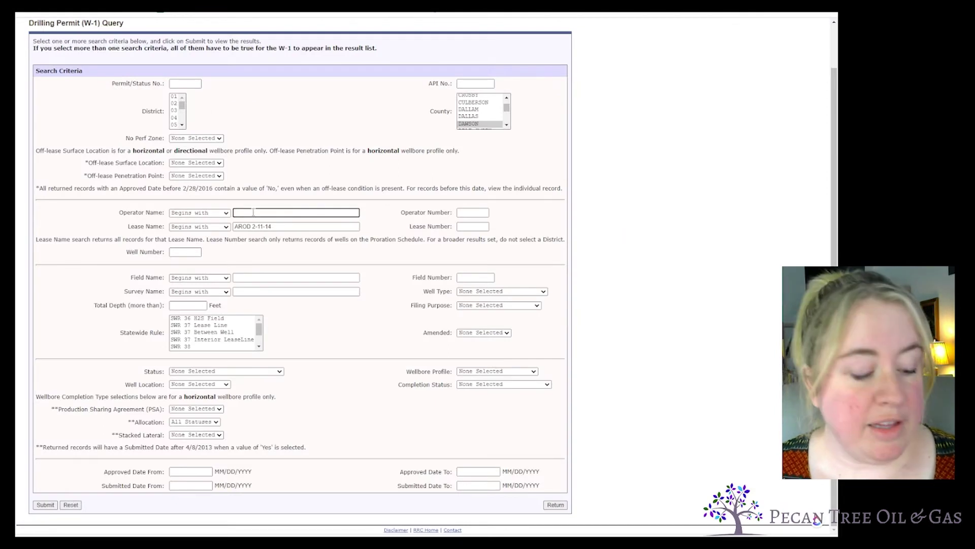
{"action": "key", "text": "ctrl+v"}
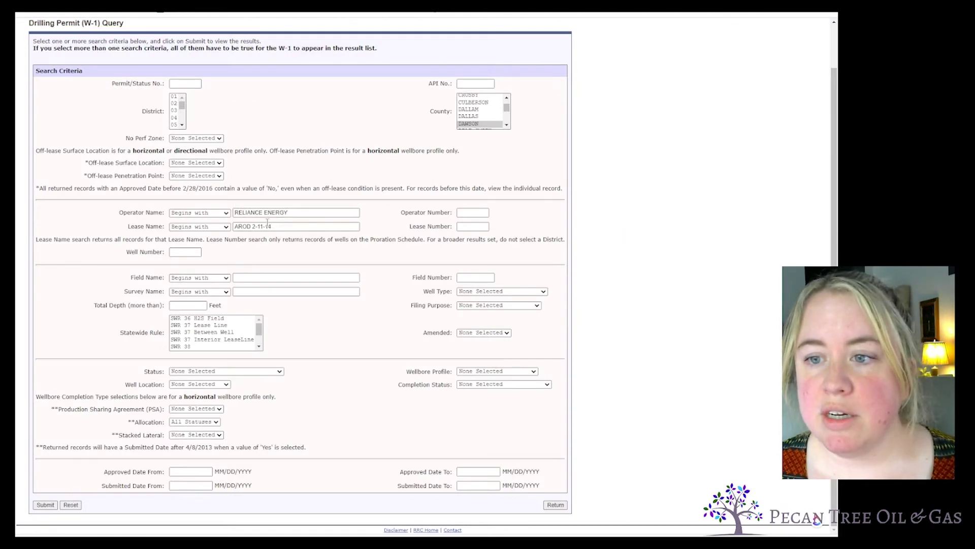
Step: Clear the lease name, run the drilling permit query, and sort the results by status date
{"action": "left_click_drag", "start_coordinate": [277, 226], "coordinate": [231, 227]}
{"action": "key", "text": "BackSpace"}
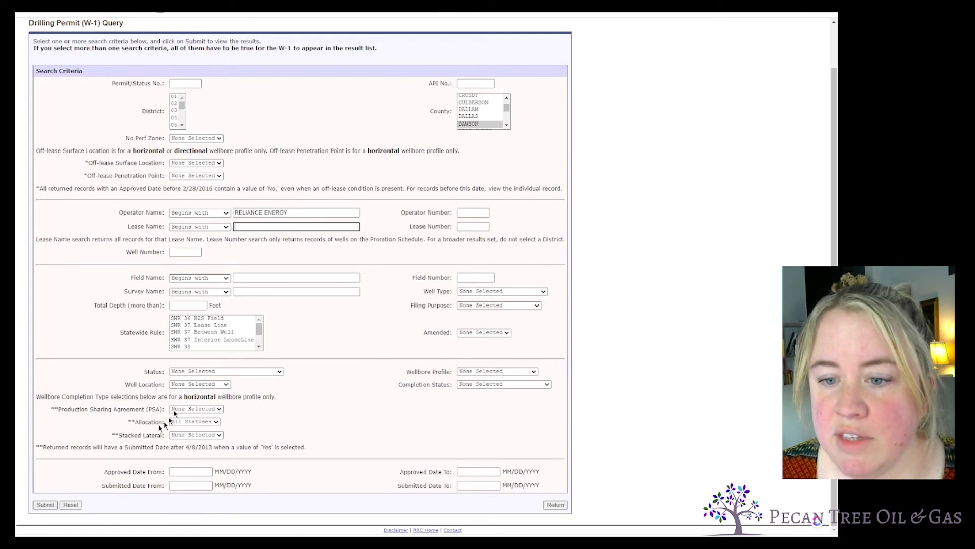
{"action": "left_click", "coordinate": [49, 505]}
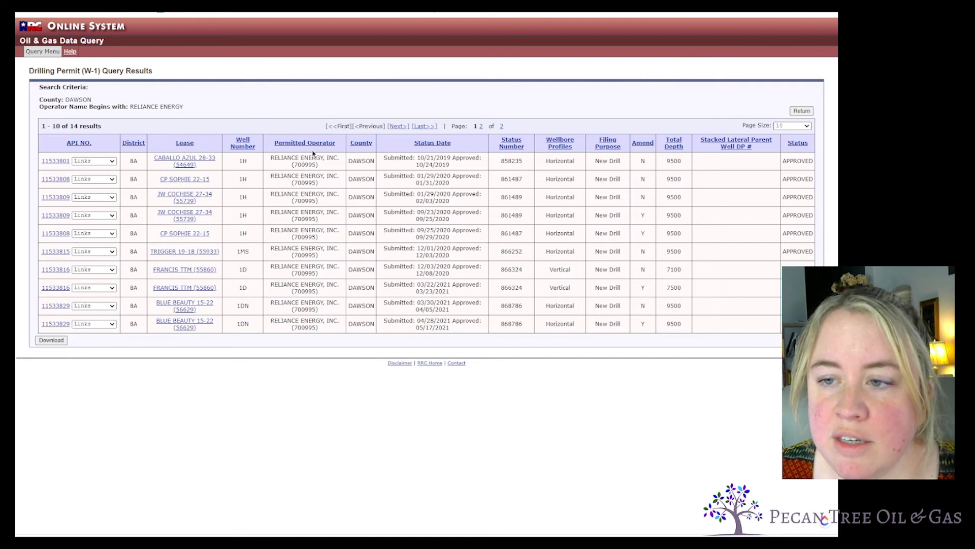
{"action": "left_click", "coordinate": [431, 144]}
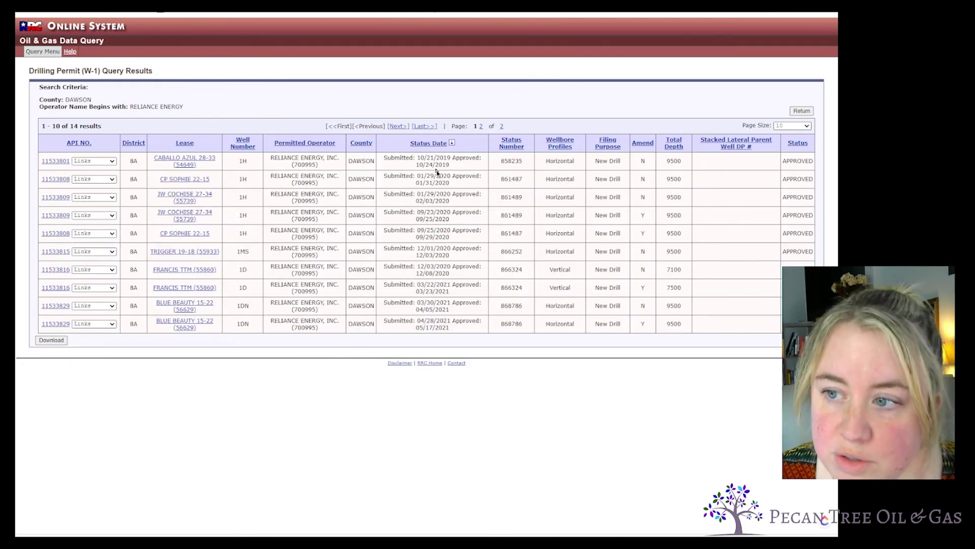
{"action": "left_click", "coordinate": [431, 144]}
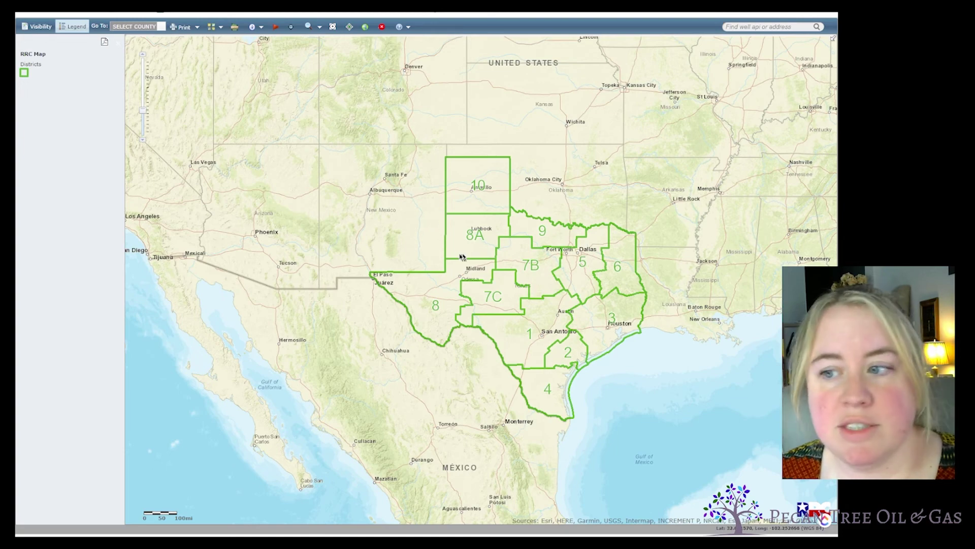
Step: Locate permitted well 1DN (API 33870) in BLK 36 T4N of Dawson County on the RRC map and examine both ends of its wellbore
{"action": "scroll", "coordinate": [472, 258], "scroll_direction": "up", "scroll_amount": 3}
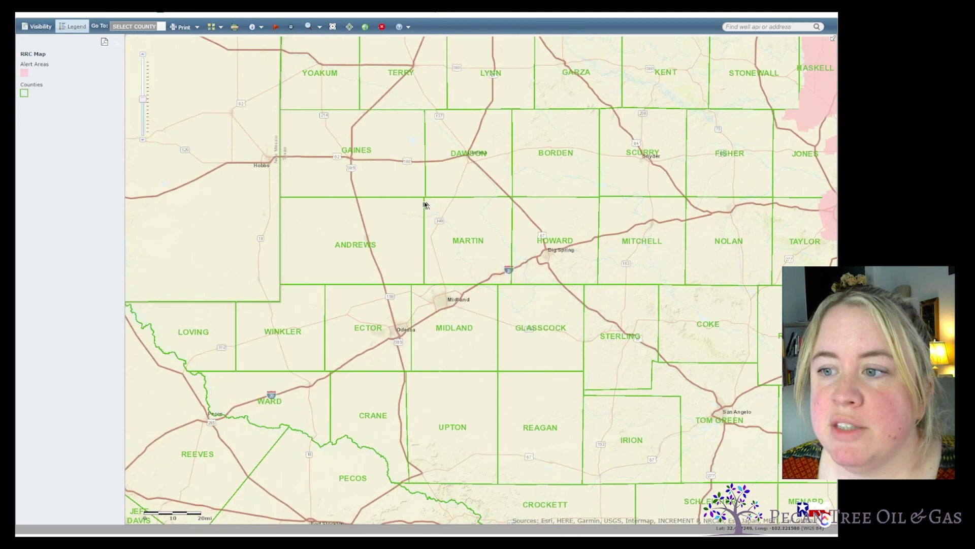
{"action": "scroll", "coordinate": [459, 176], "scroll_direction": "up", "scroll_amount": 3}
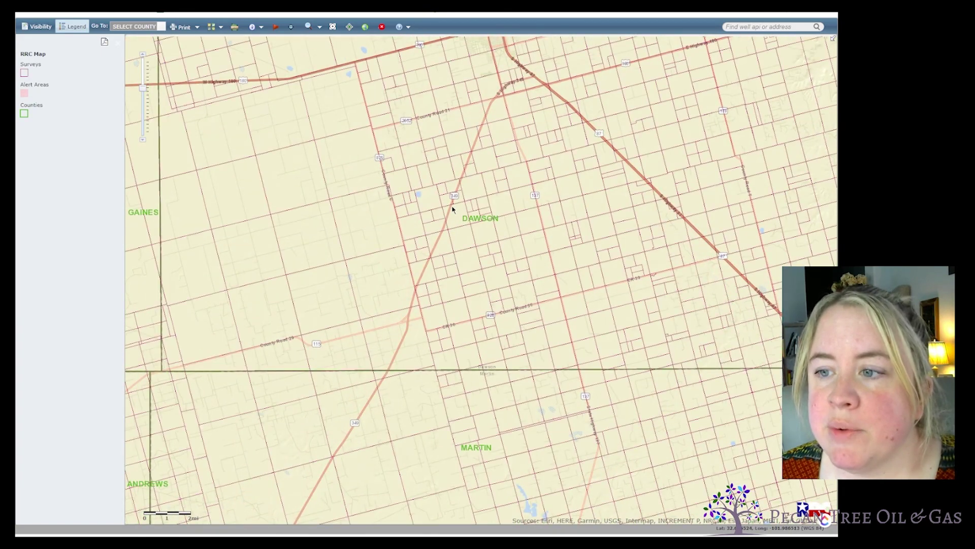
{"action": "scroll", "coordinate": [471, 251], "scroll_direction": "up", "scroll_amount": 1}
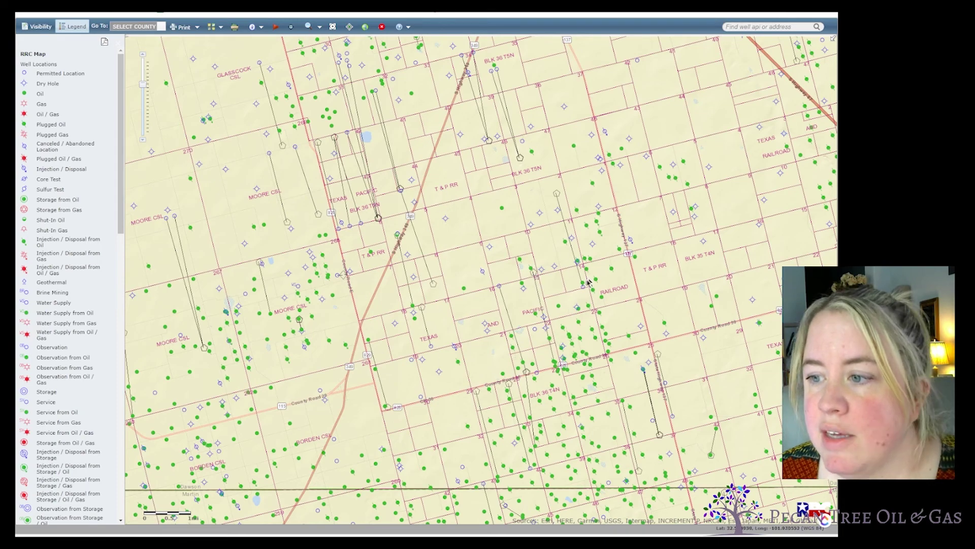
{"action": "mouse_move", "coordinate": [595, 304]}
{"action": "scroll", "coordinate": [595, 304], "scroll_direction": "up", "scroll_amount": 2}
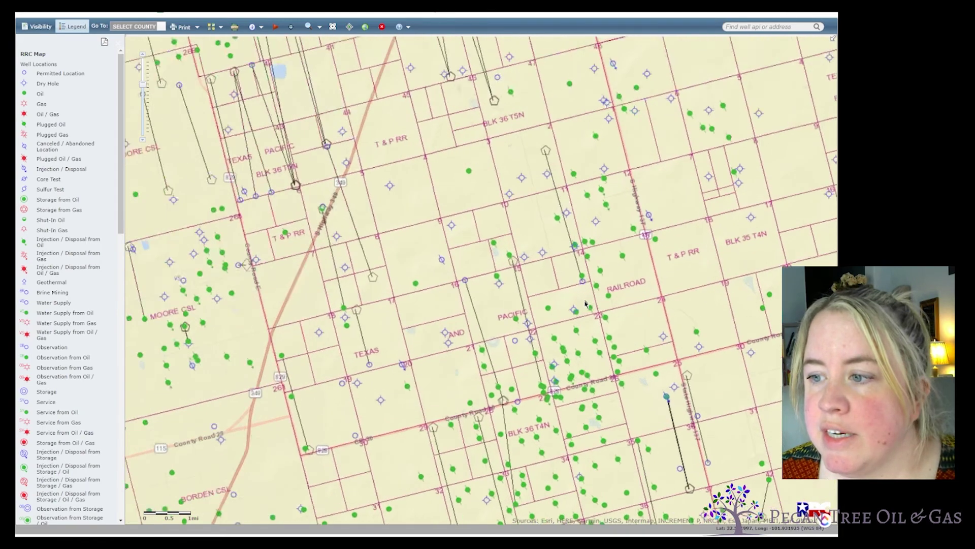
{"action": "mouse_move", "coordinate": [583, 274]}
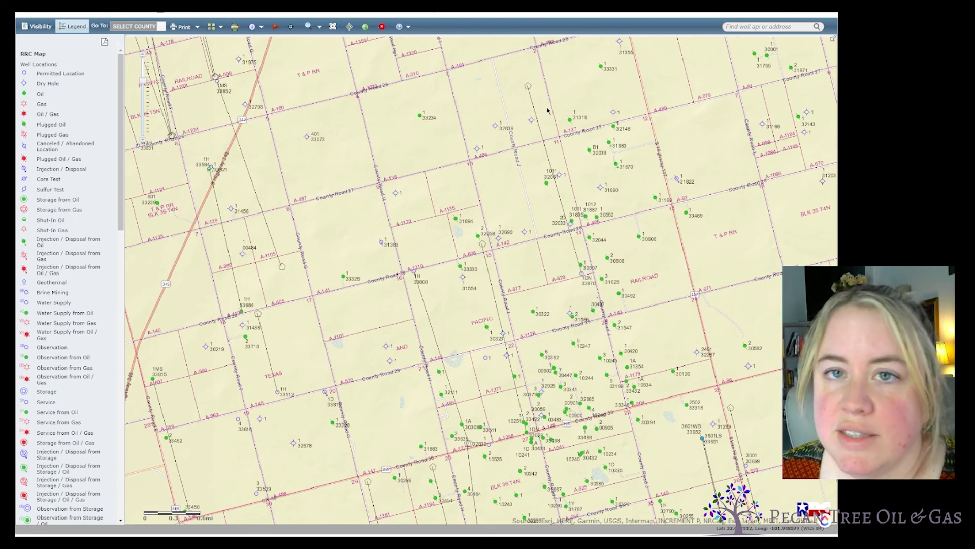
{"action": "mouse_move", "coordinate": [529, 122]}
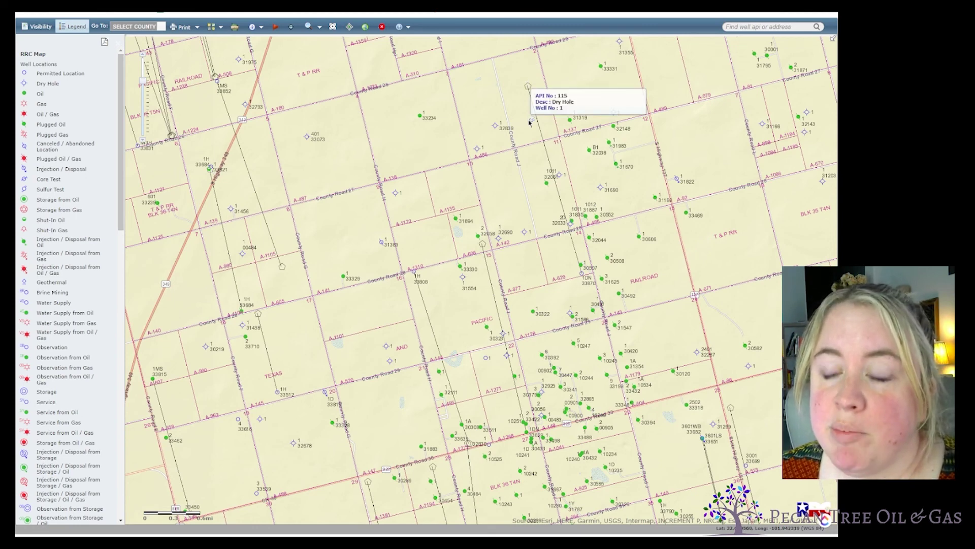
{"action": "mouse_move", "coordinate": [582, 277]}
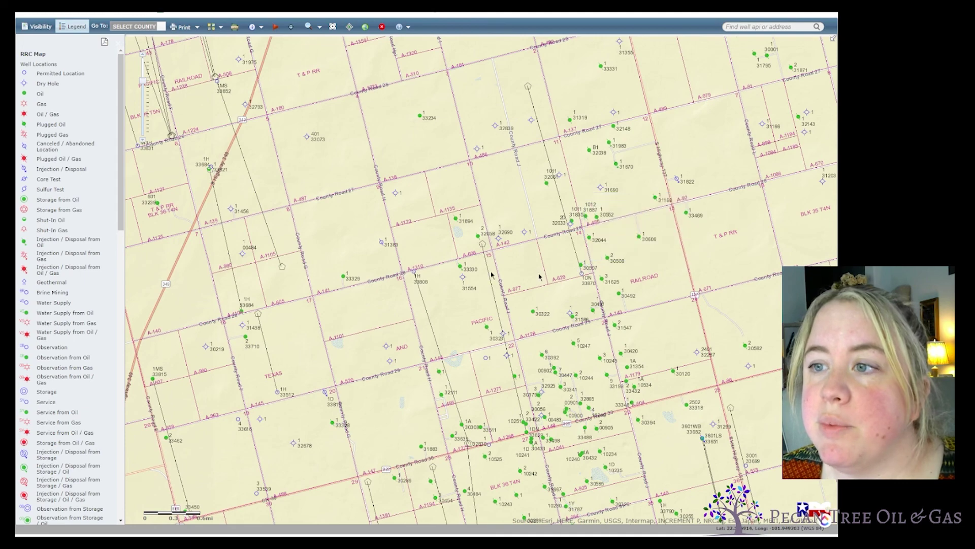
Step: Return to a regional view of West Texas and examine the list of map layers that can be shown or hidden
{"action": "scroll", "coordinate": [487, 284], "scroll_direction": "down", "scroll_amount": 3}
{"action": "scroll", "coordinate": [483, 287], "scroll_direction": "down", "scroll_amount": 2}
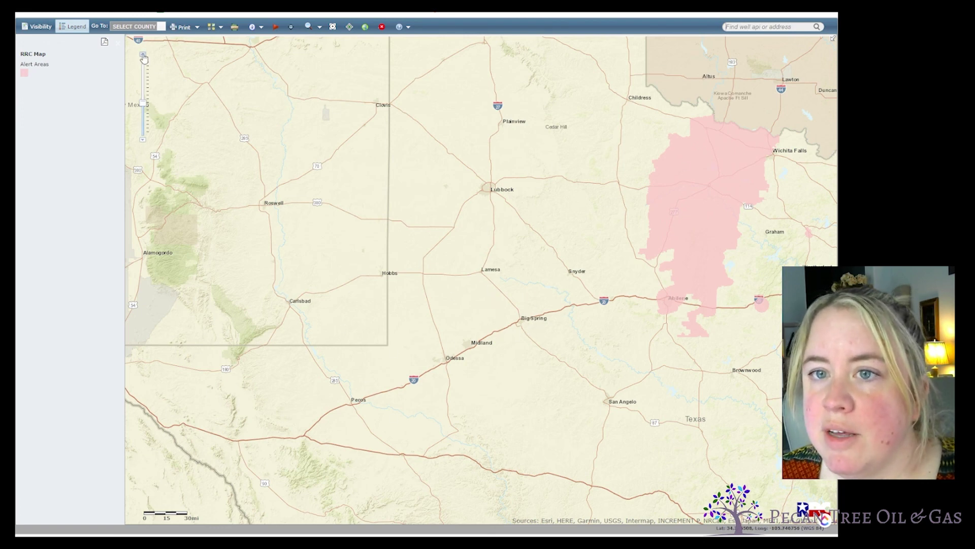
{"action": "left_click", "coordinate": [39, 26]}
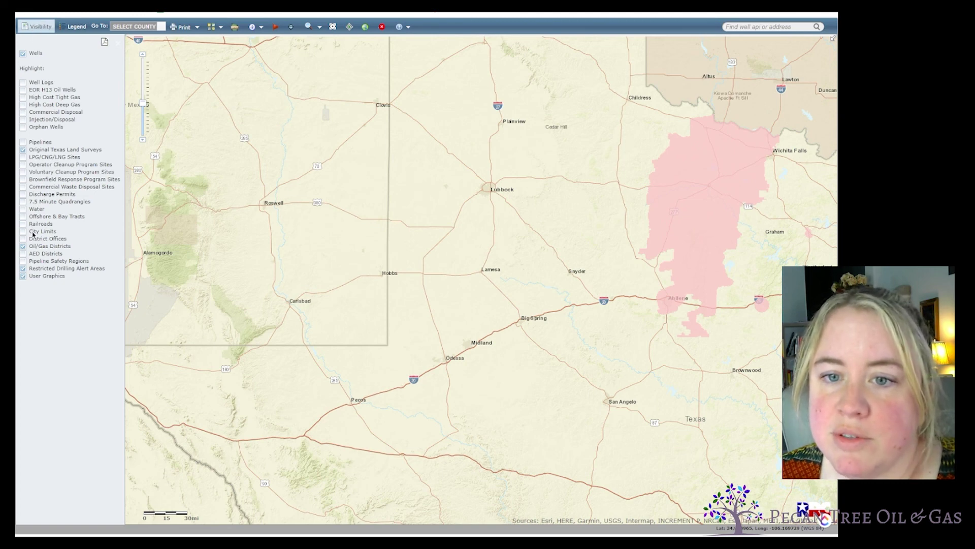
{"action": "left_click", "coordinate": [64, 30]}
Step: Change the map's basemap to Dark Gray Canvas and open the Measure tool
{"action": "left_click", "coordinate": [211, 26]}
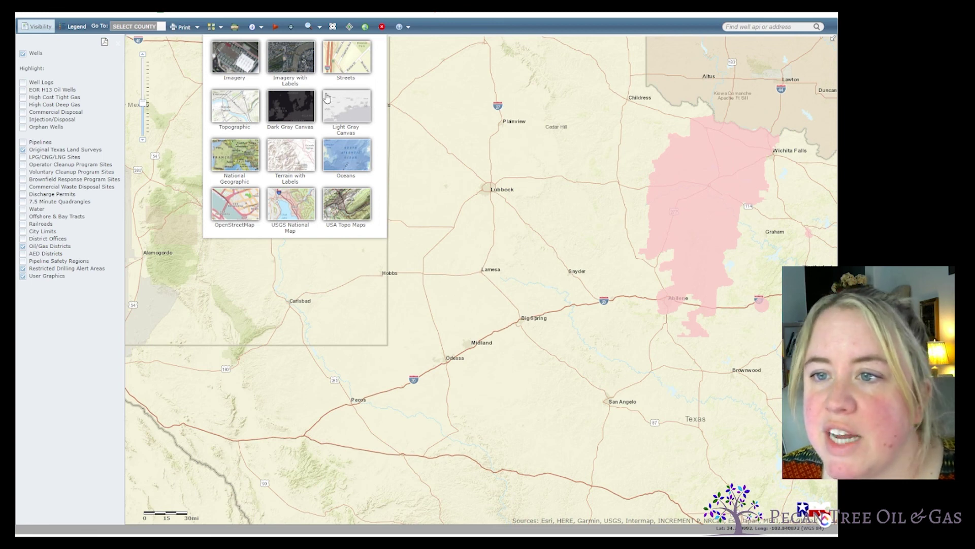
{"action": "left_click", "coordinate": [295, 114]}
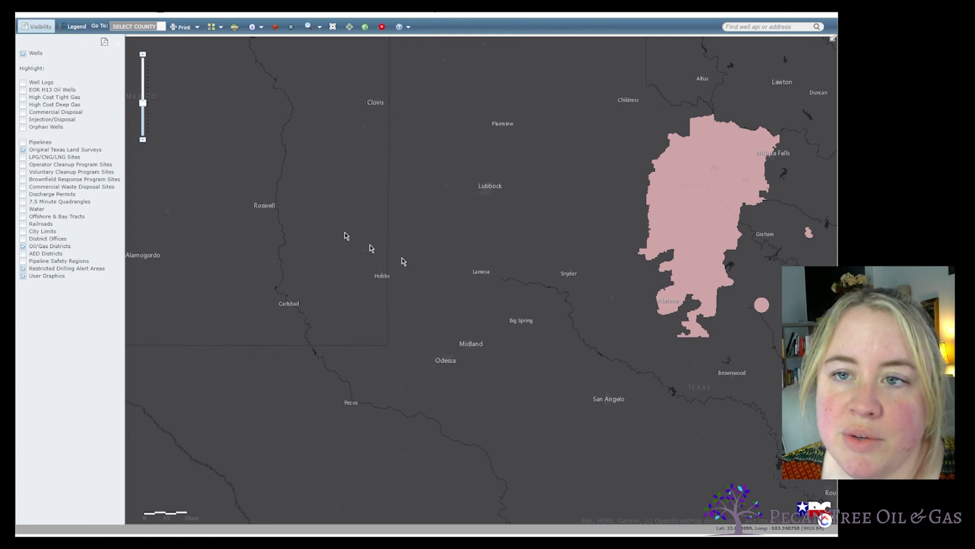
{"action": "left_click", "coordinate": [235, 29]}
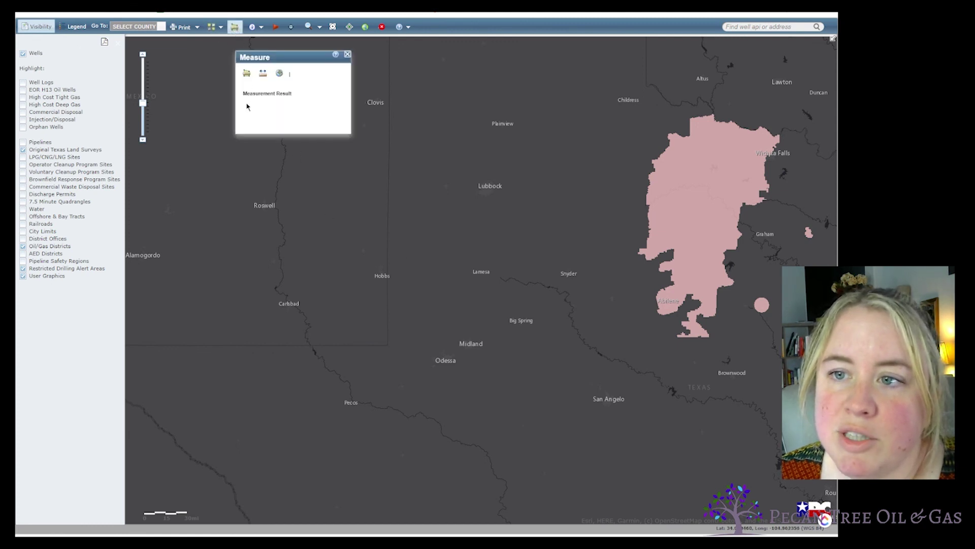